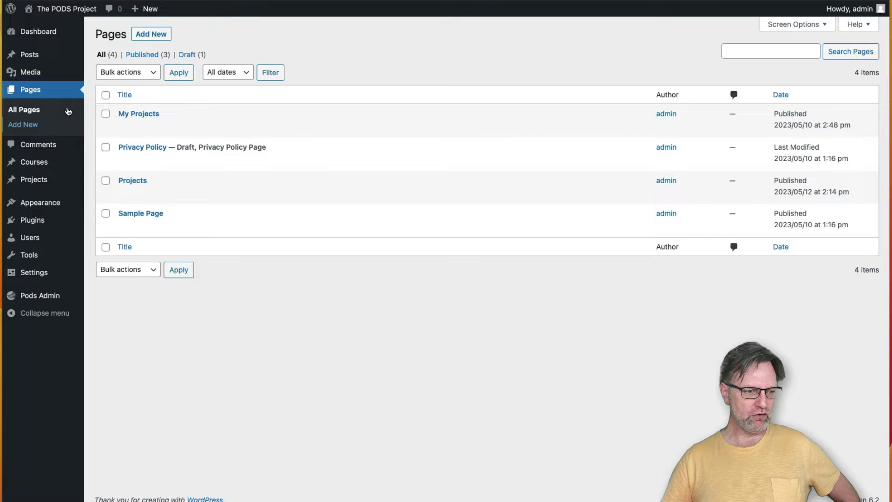
Create a page titled 'New Project' with the intro 'Fill in the form to create a new project' and an empty block below
left_click(26, 125)
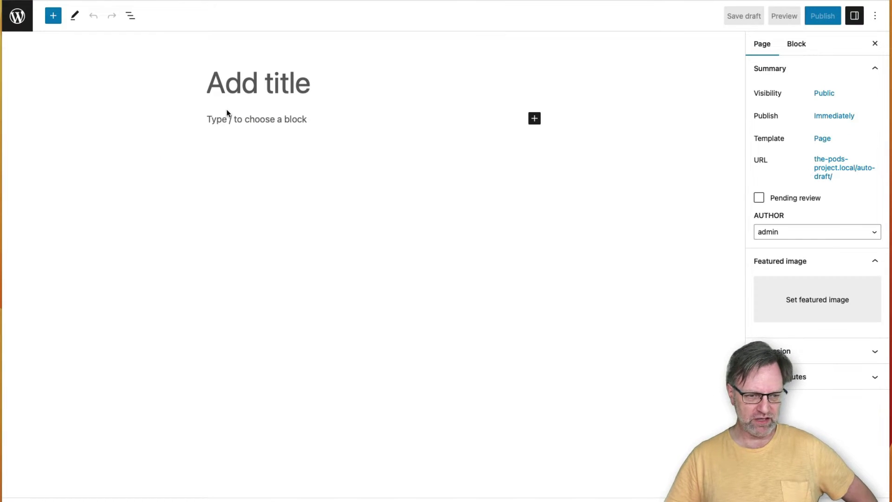
type("New Pr")
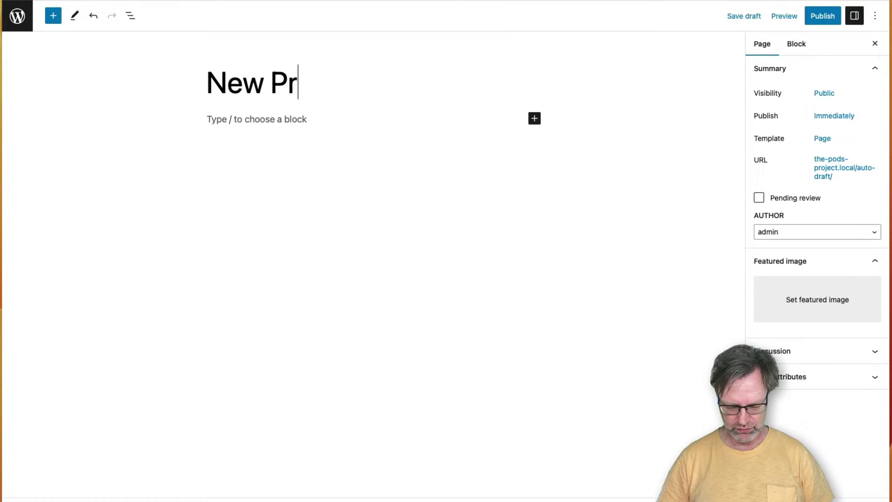
type("oject")
key("Return")
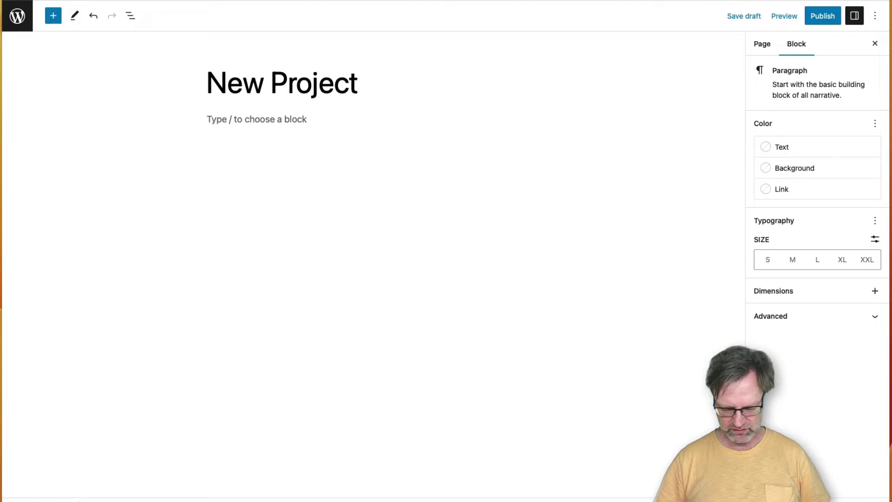
type("Fill in the form to cr")
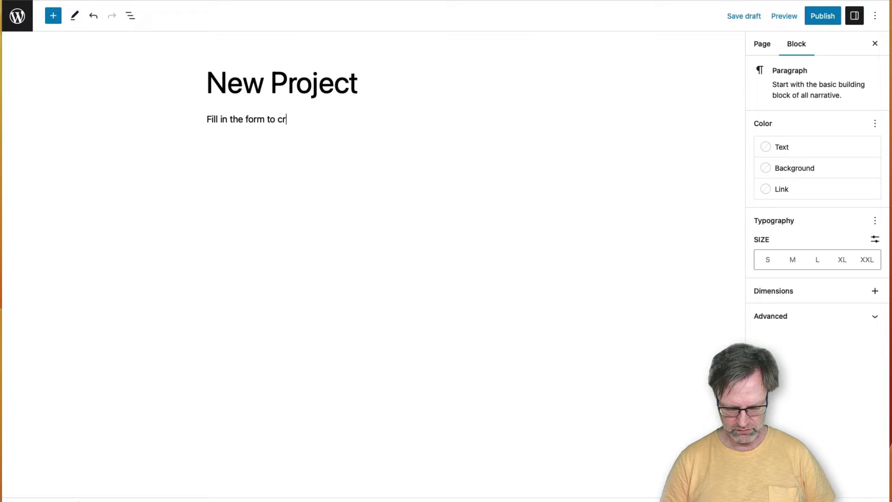
type("eate a new prok")
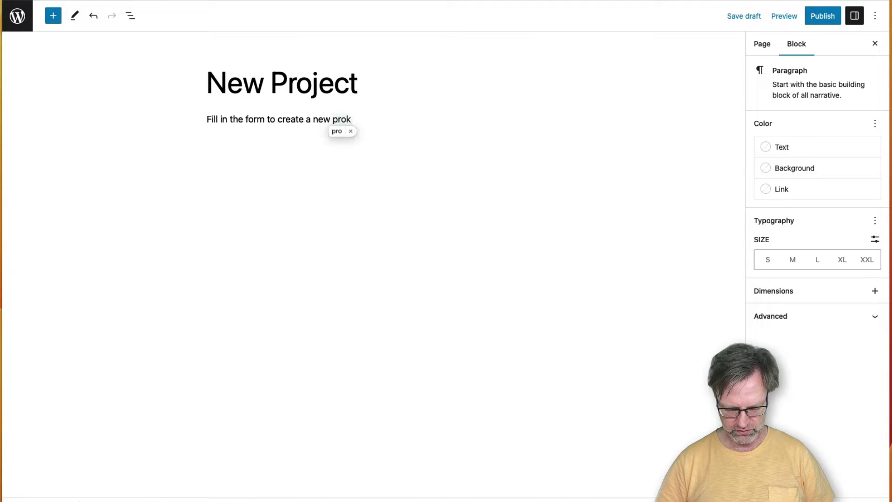
key("BackSpace")
type("ject")
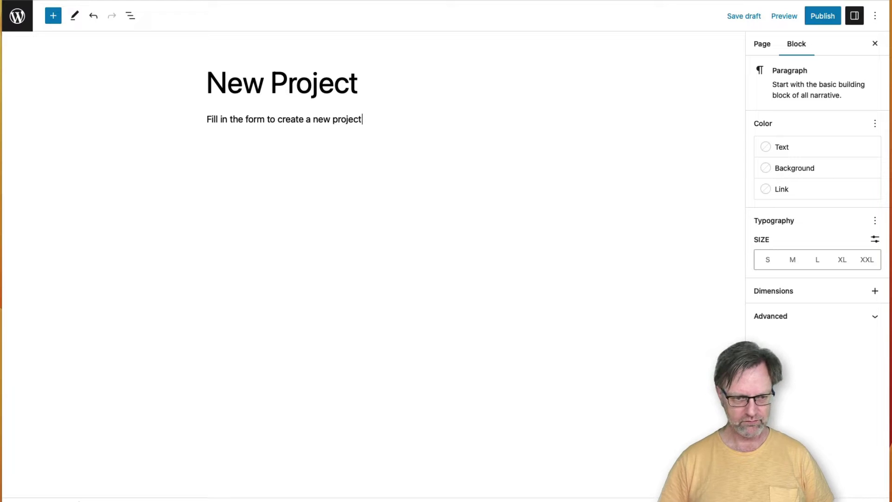
key("Return")
type("/")
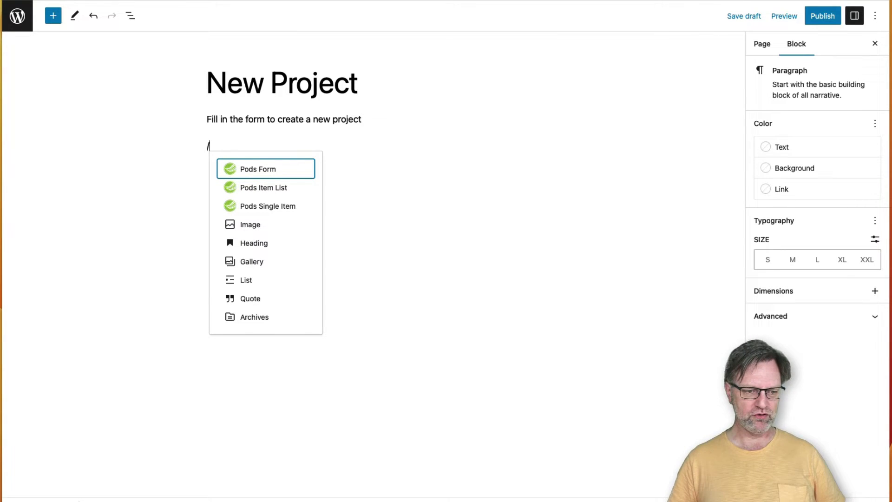
Insert a Pods Form block with Pod Name set to project
key("Return")
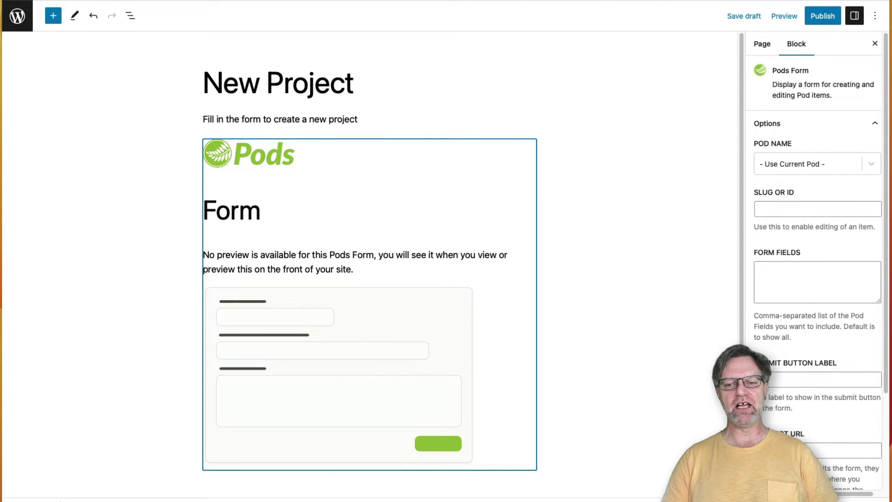
left_click(840, 168)
left_click(825, 228)
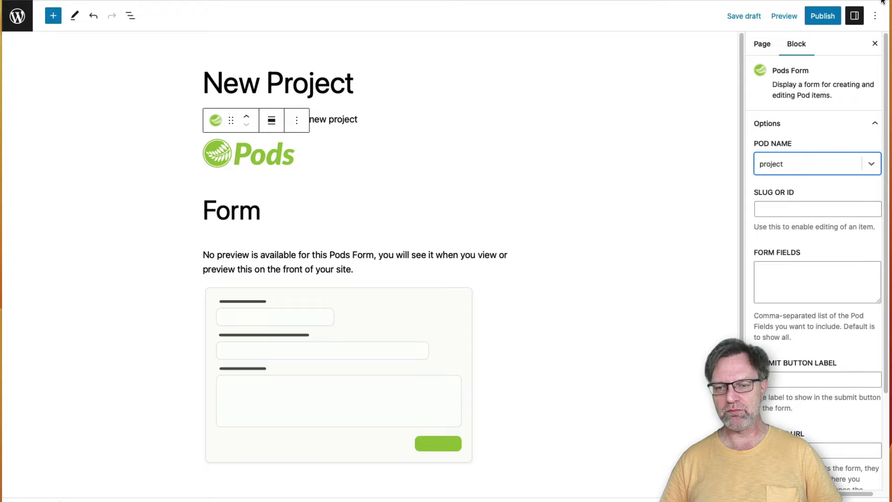
Publish the New Project page and view the live form
left_click(822, 16)
left_click(802, 17)
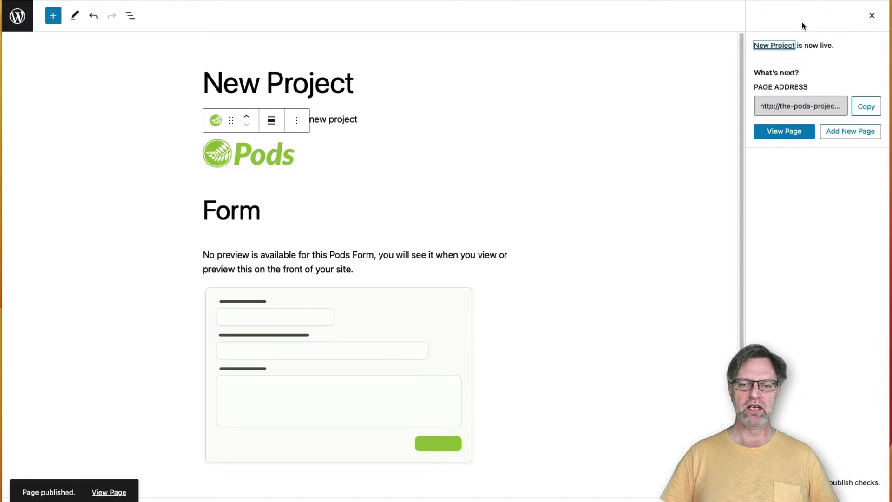
left_click(795, 134)
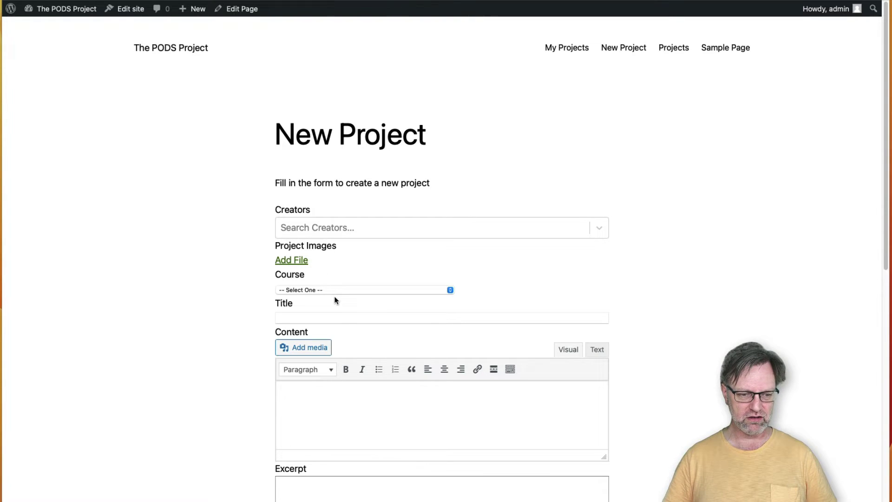
scroll(343, 390, "down", 3)
scroll(344, 385, "down", 1)
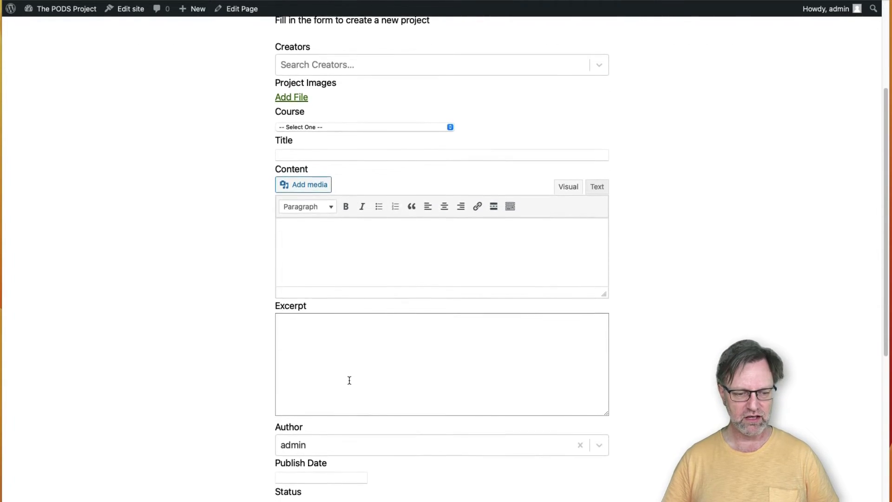
scroll(348, 378, "down", 5)
scroll(351, 378, "down", 1)
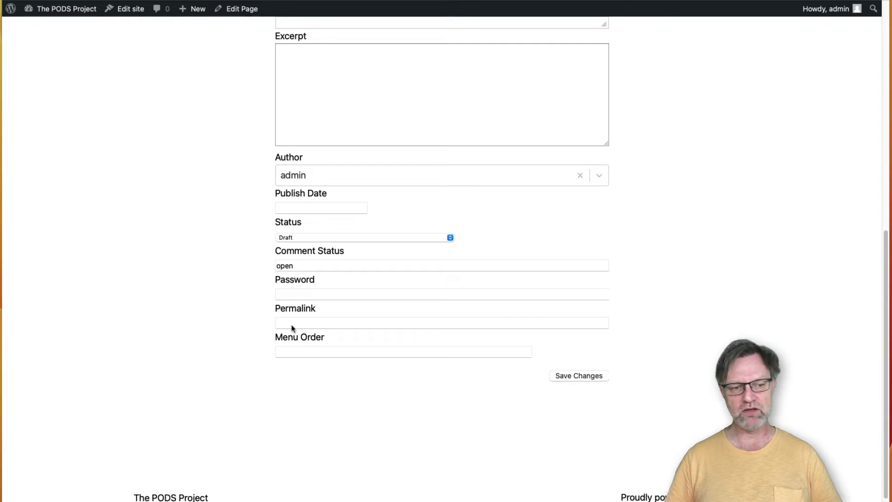
left_click(241, 9)
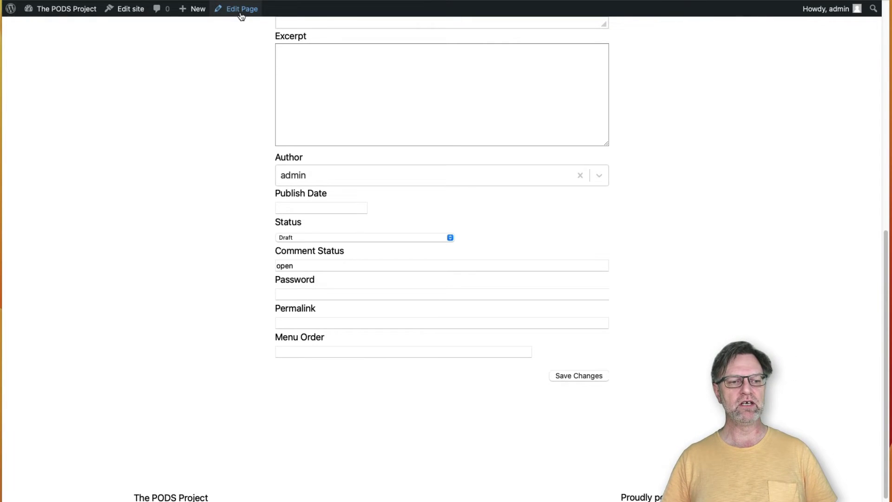
Set the Pods Form block's fields to title, course, creators, content, post_thumbnail and update the page
left_click(458, 289)
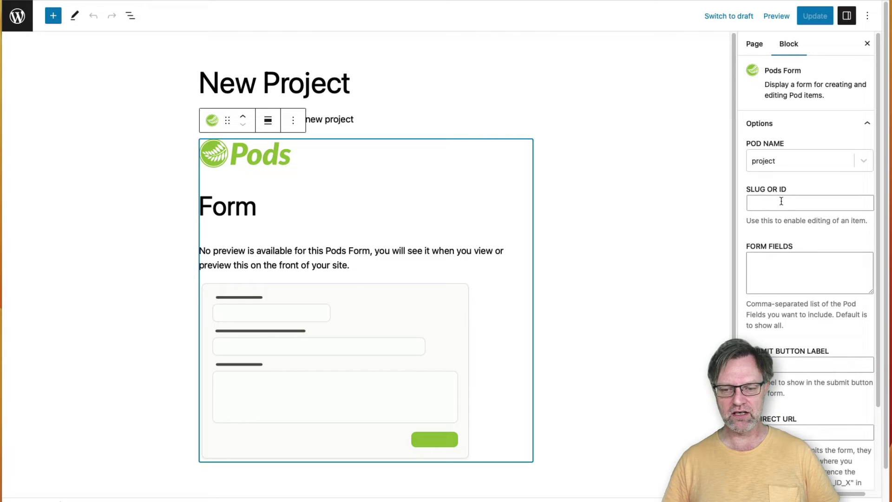
left_click(769, 261)
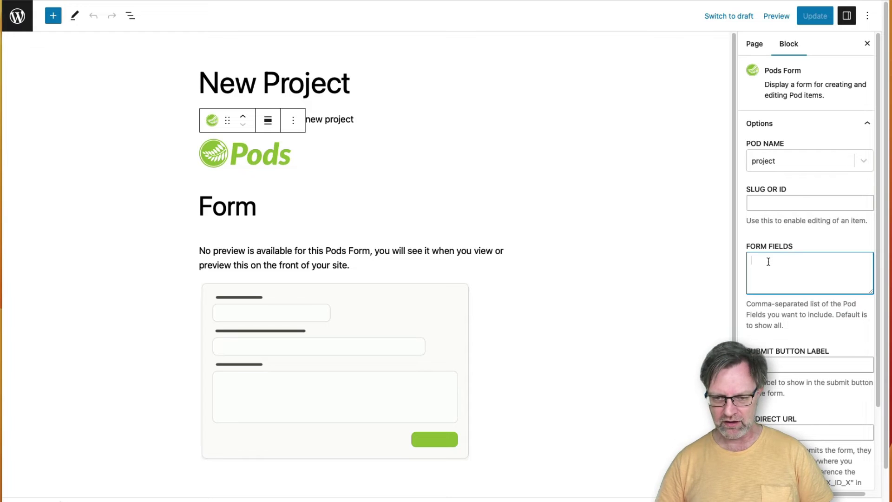
type("title,course,creators,content,post_thumbnail")
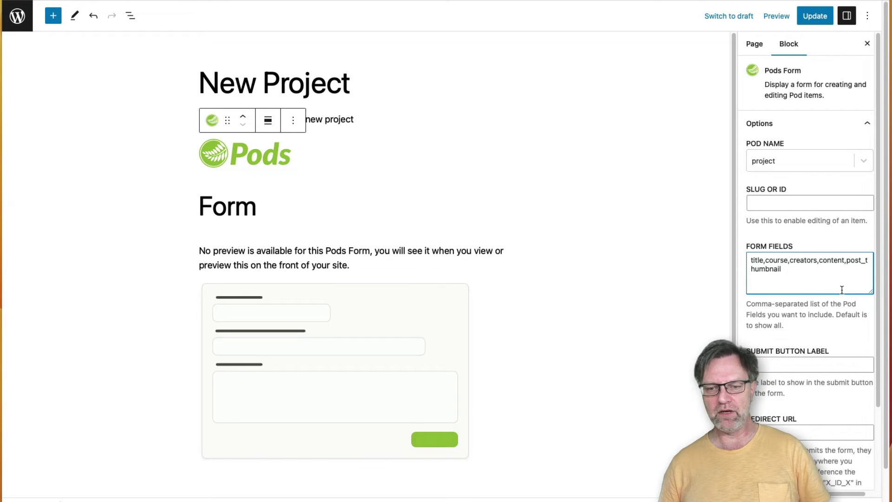
left_click(815, 16)
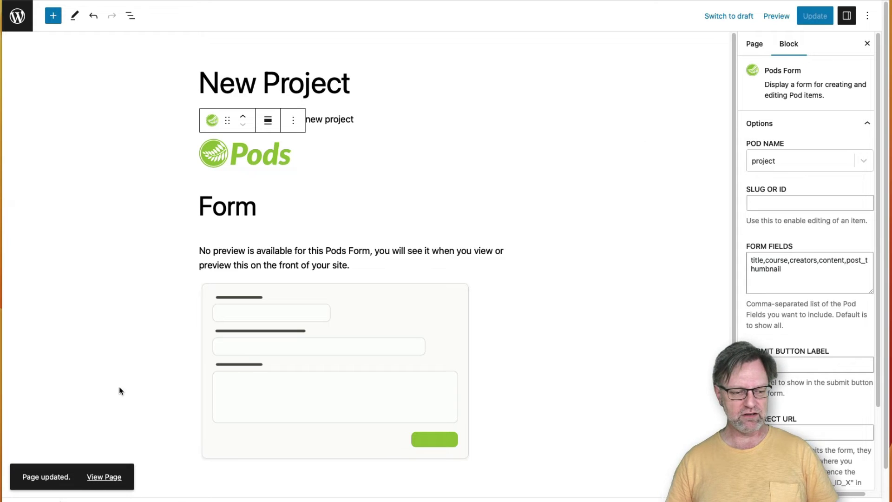
View the live page to confirm the form shows only Title, Course, Creators and Content
left_click(122, 477)
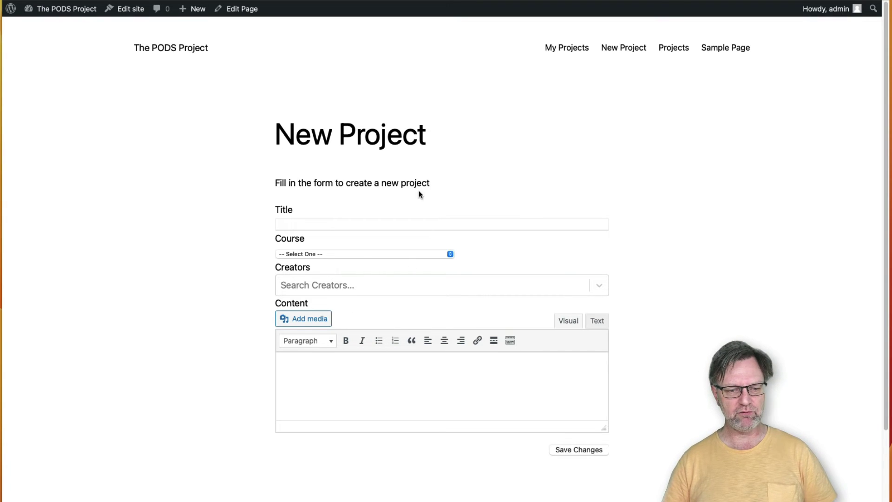
Insert project_images before post_thumbnail in Form Fields, update the page, and view it live
left_click(237, 8)
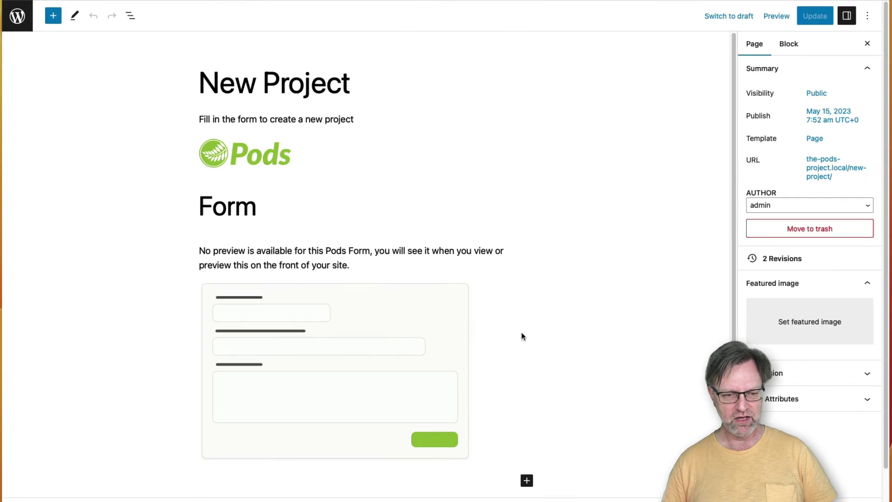
left_click(520, 332)
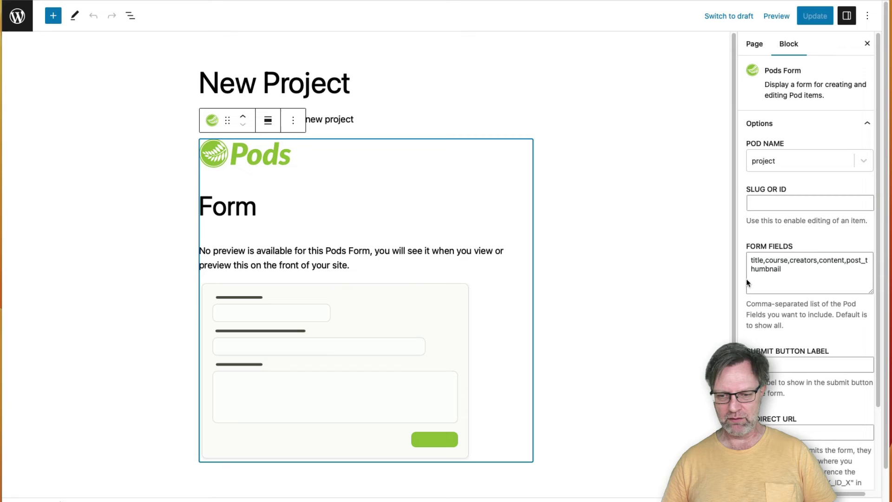
left_click(847, 261)
type("pro")
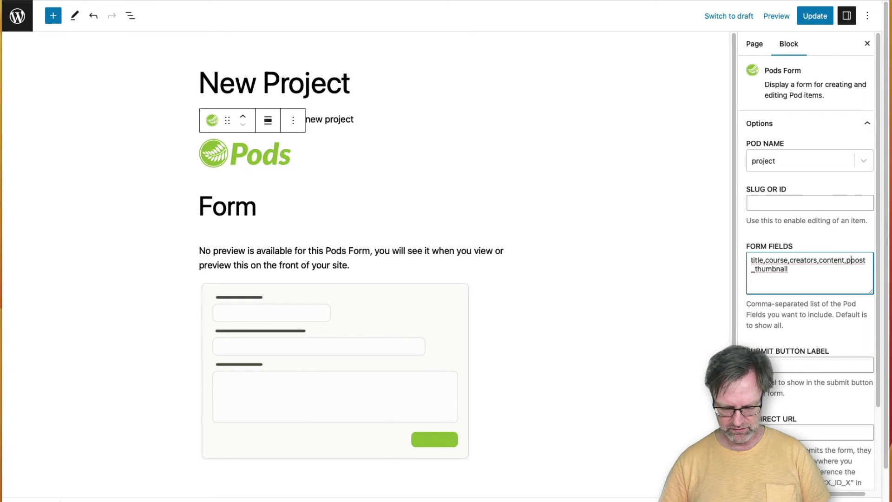
type("ject")
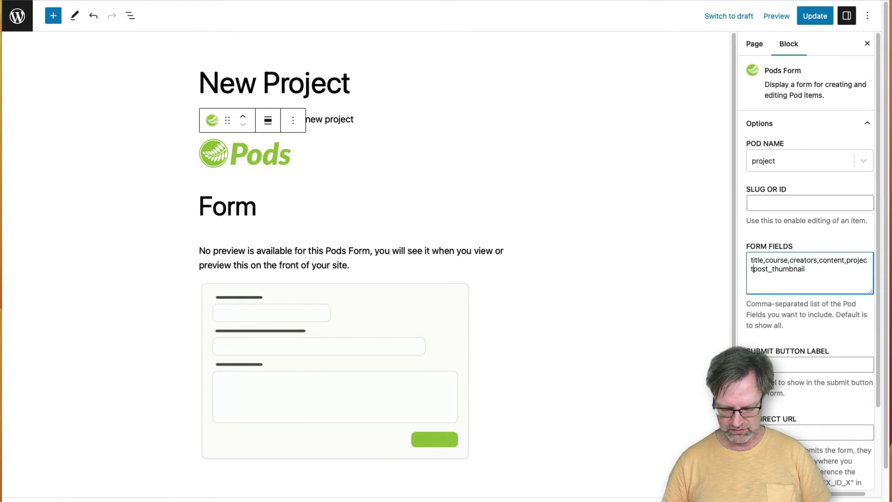
type("_images")
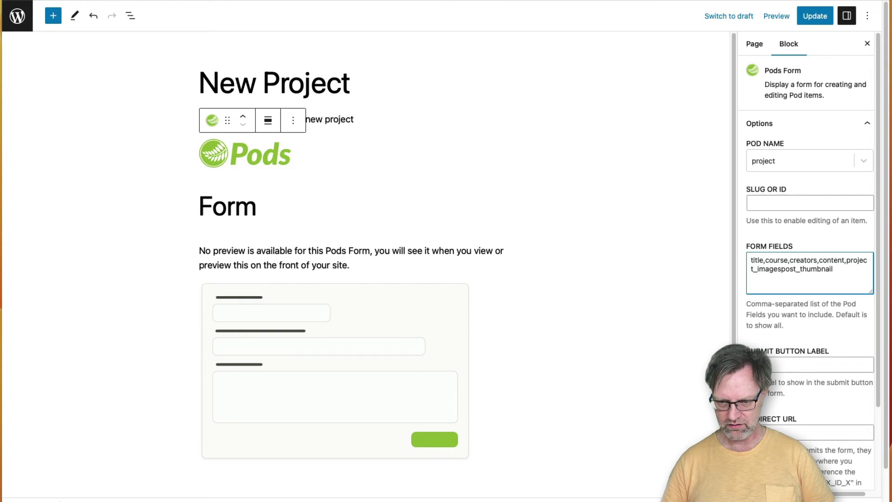
type(",")
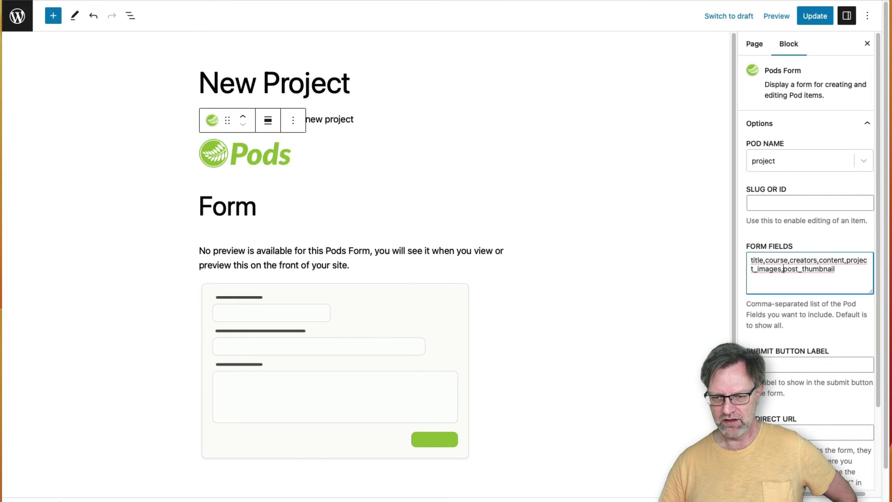
left_click(808, 15)
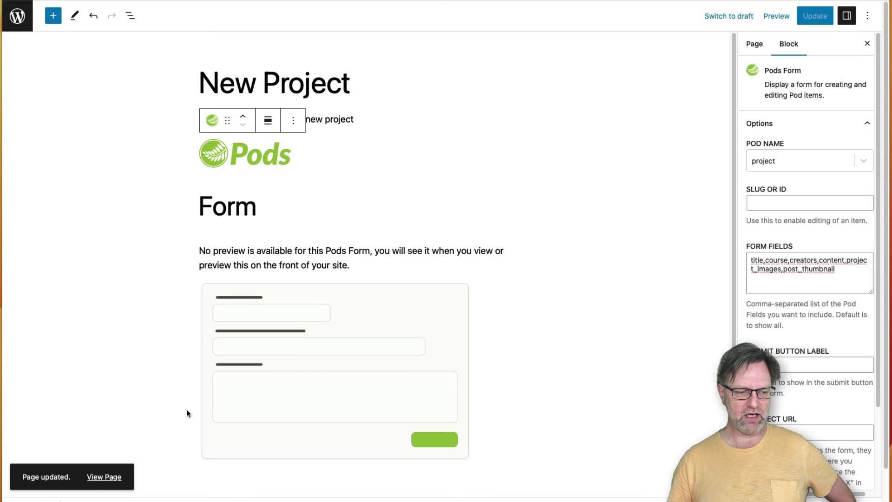
left_click(104, 477)
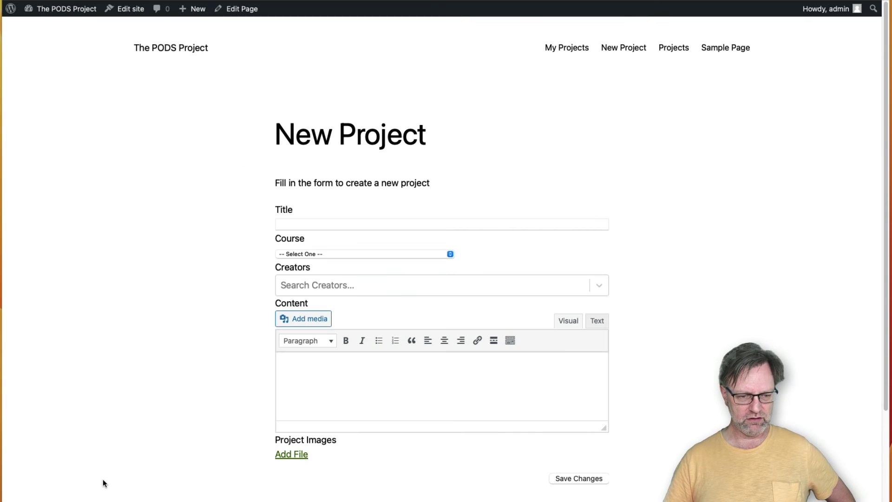
left_click(294, 454)
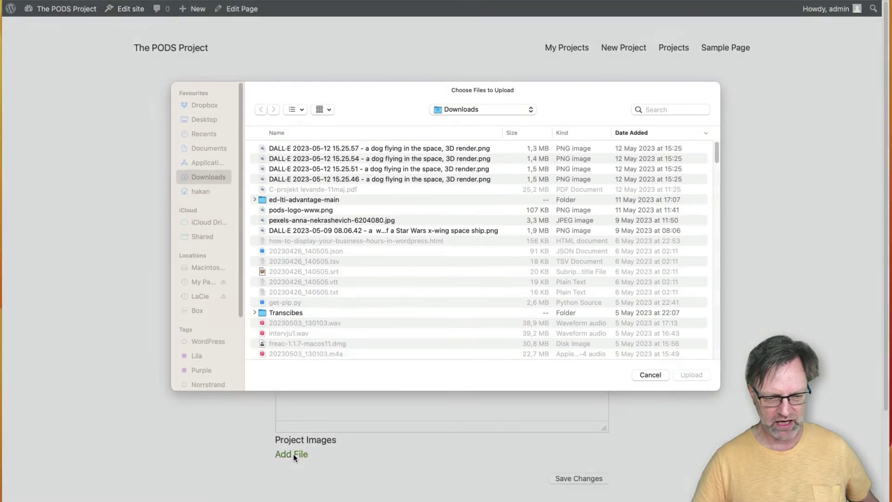
left_click(650, 376)
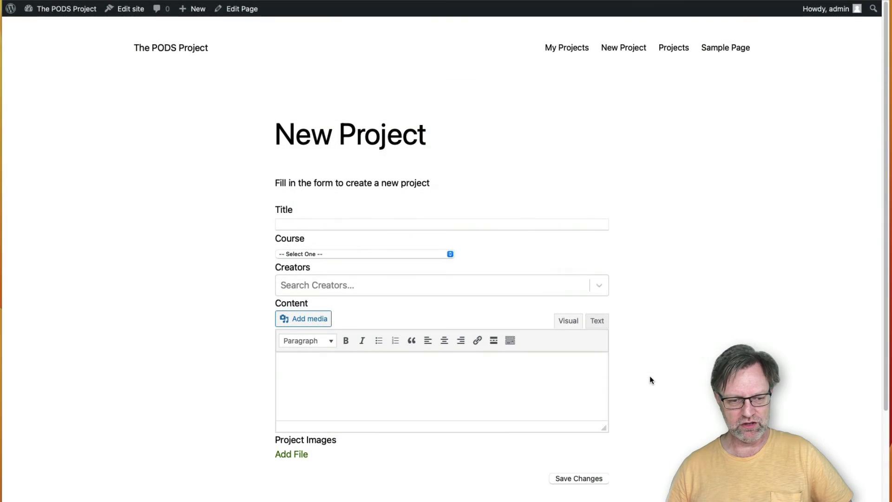